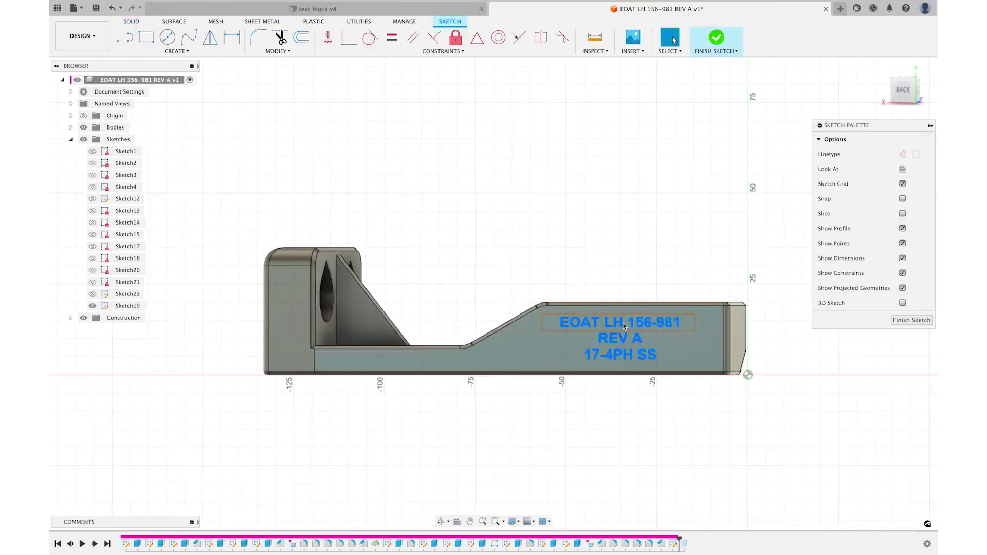
- Edit the sketch text and extrude the marking text to cut it into the side wall
double_click(622, 340)
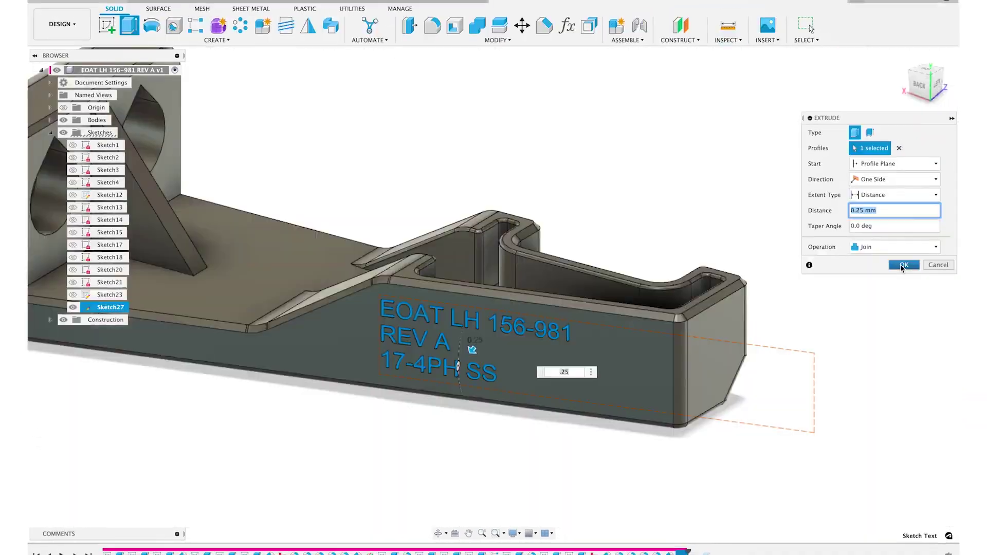
click(904, 265)
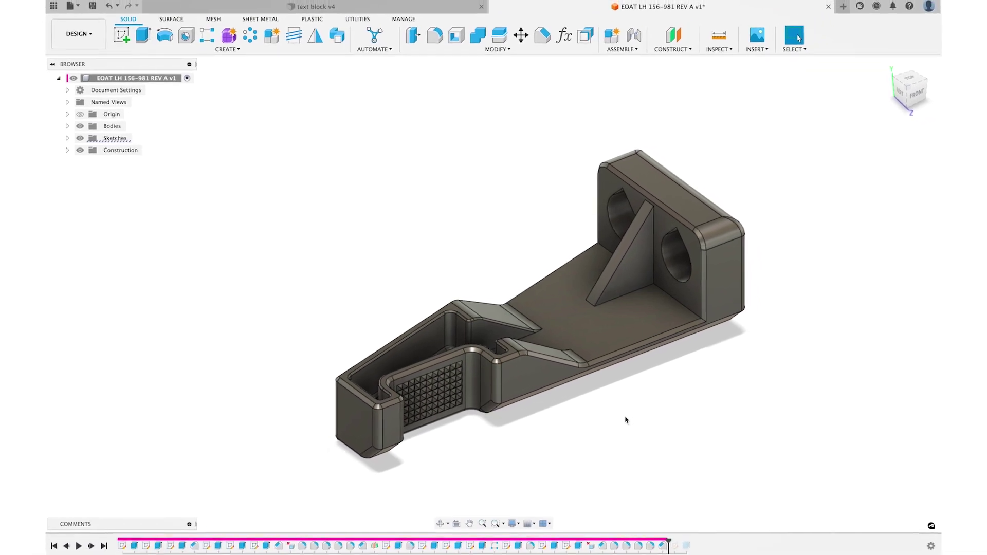
shift+middle_drag(625, 419, 728, 412)
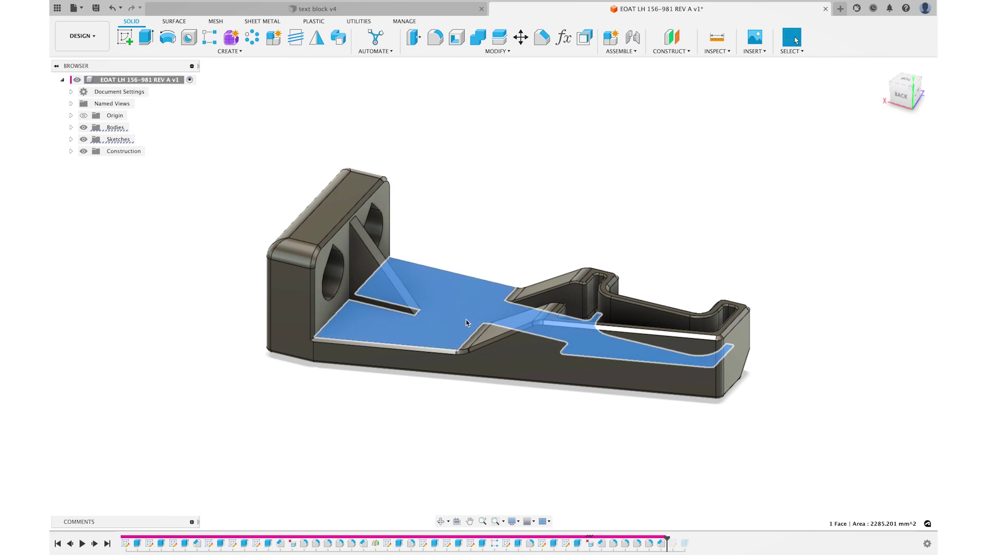
shift+middle_drag(465, 319, 446, 339)
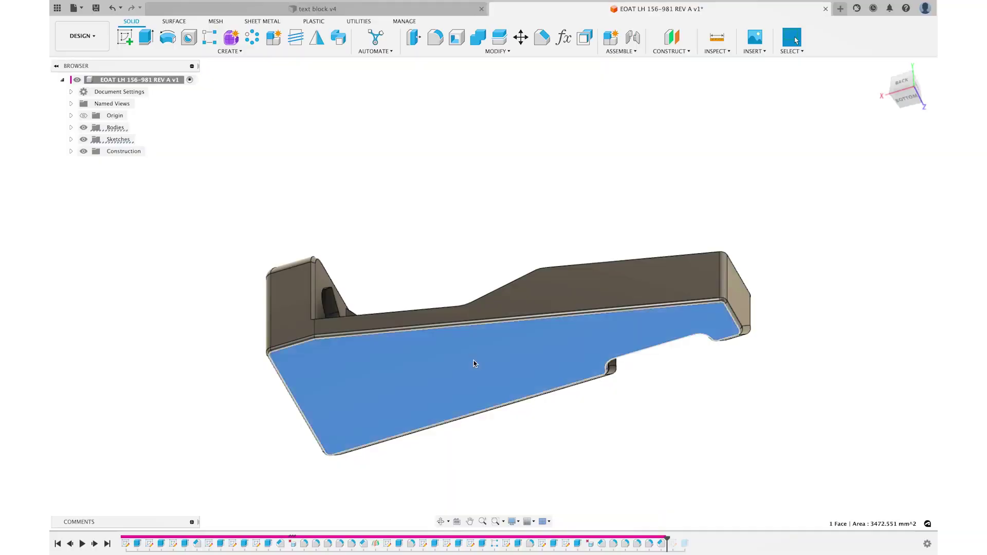
shift+middle_drag(473, 360, 481, 398)
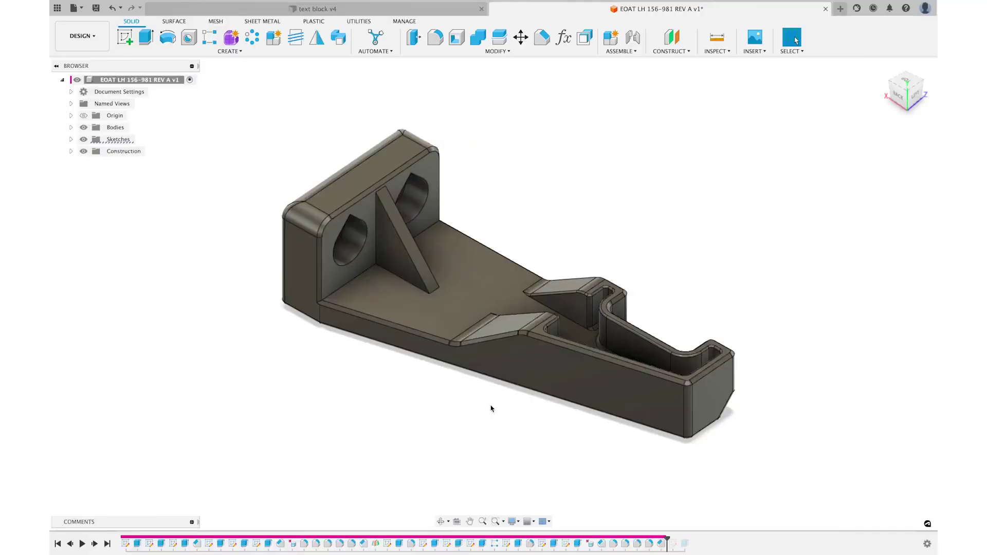
- Create Sketch24 on the bracket's long side face
click(462, 317)
click(520, 360)
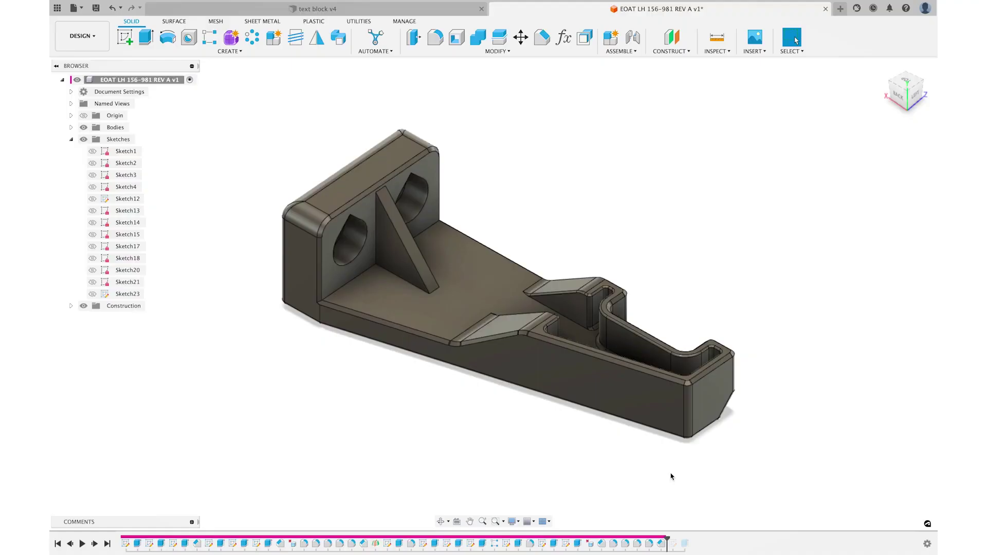
click(125, 37)
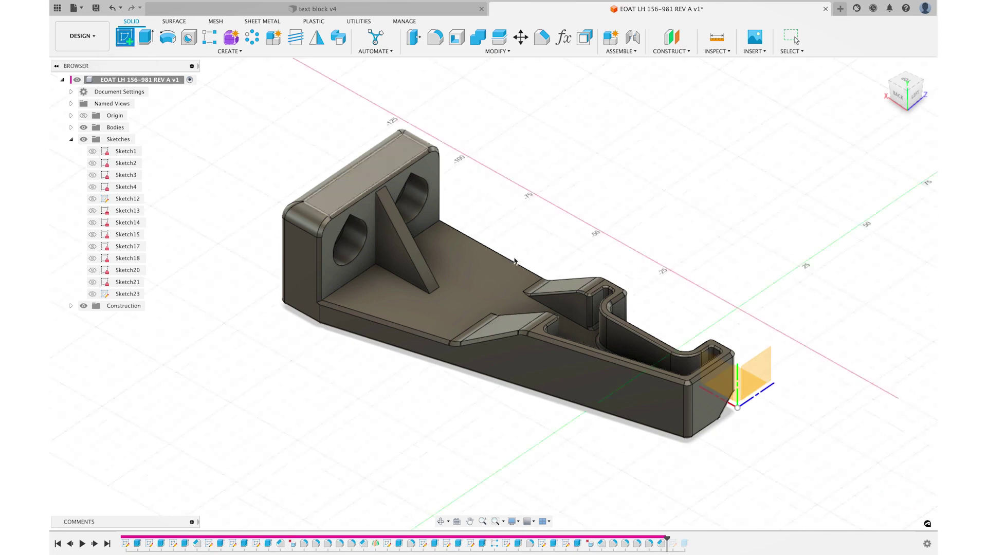
click(553, 367)
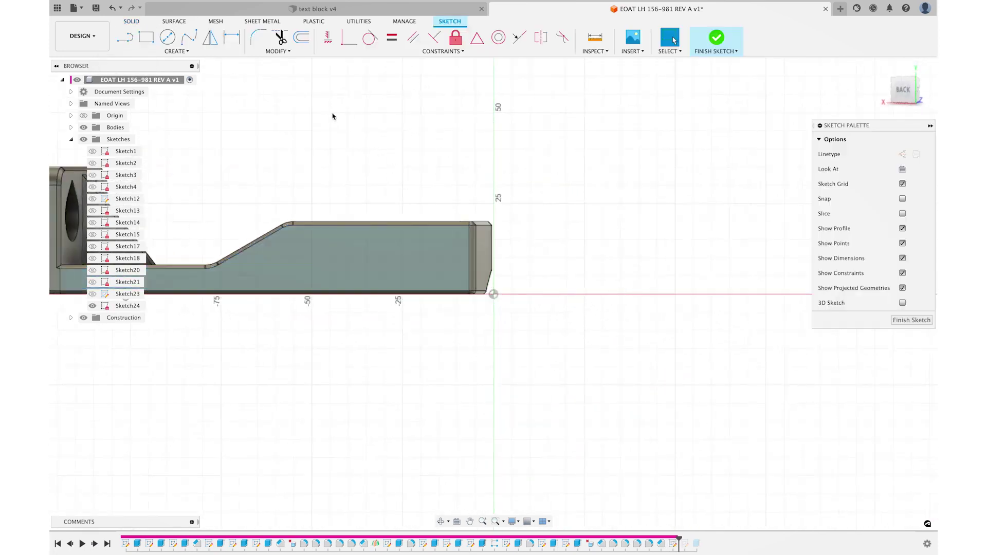
click(219, 53)
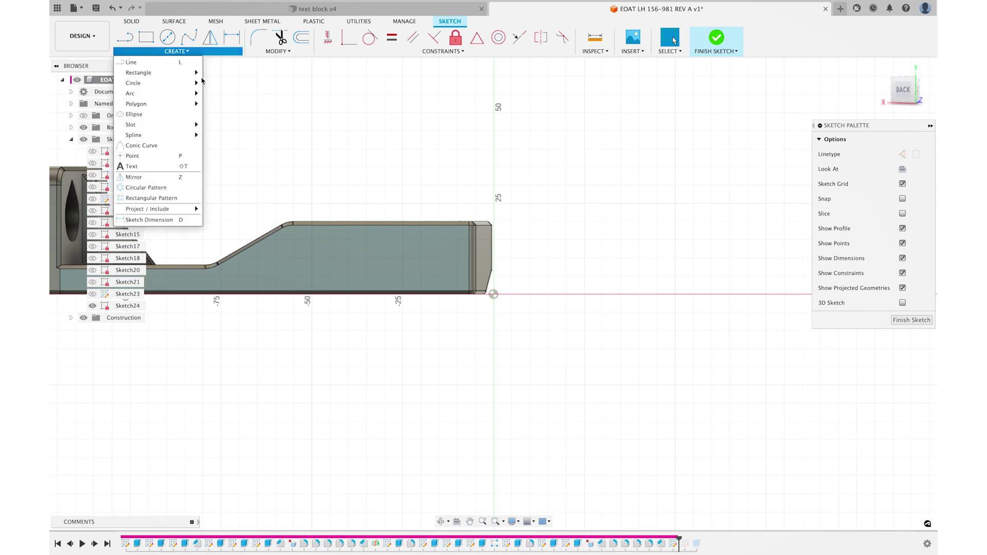
- Add sketch text 'EOAT LH 156-981 / REV A / 17-4PH SS' and widen its box so the lines reflow
click(177, 167)
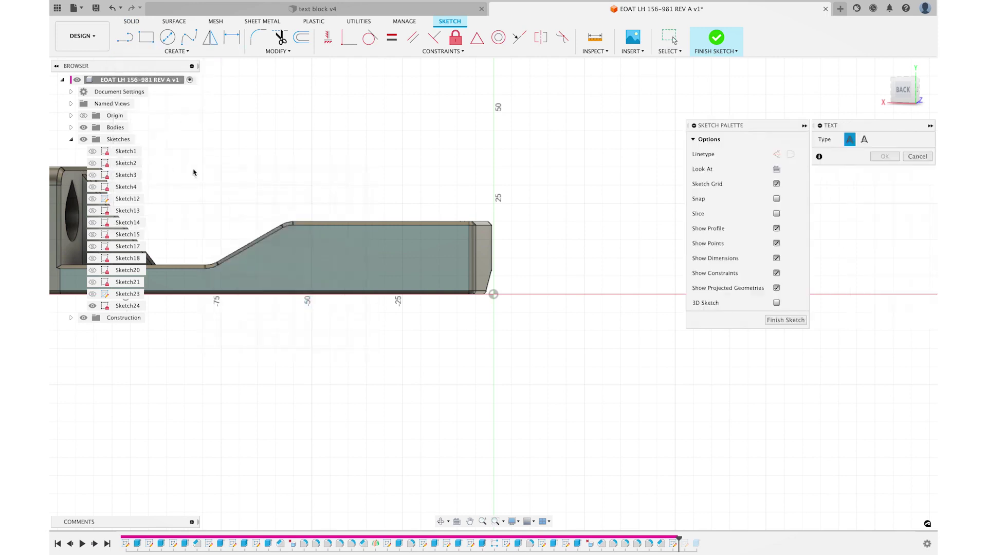
click(306, 233)
click(443, 271)
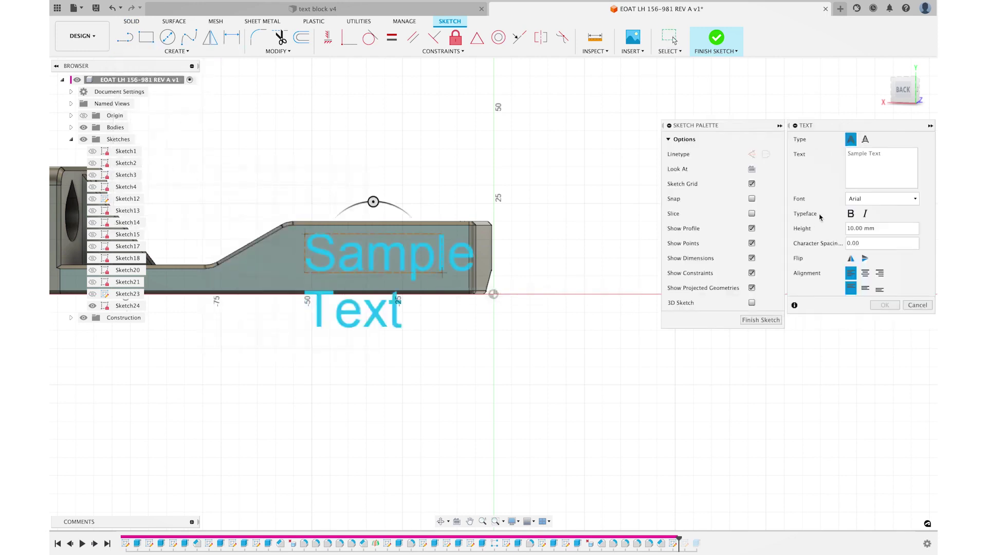
click(850, 180)
text(EOAT LH 156-981 REV A 17-4PH SS)
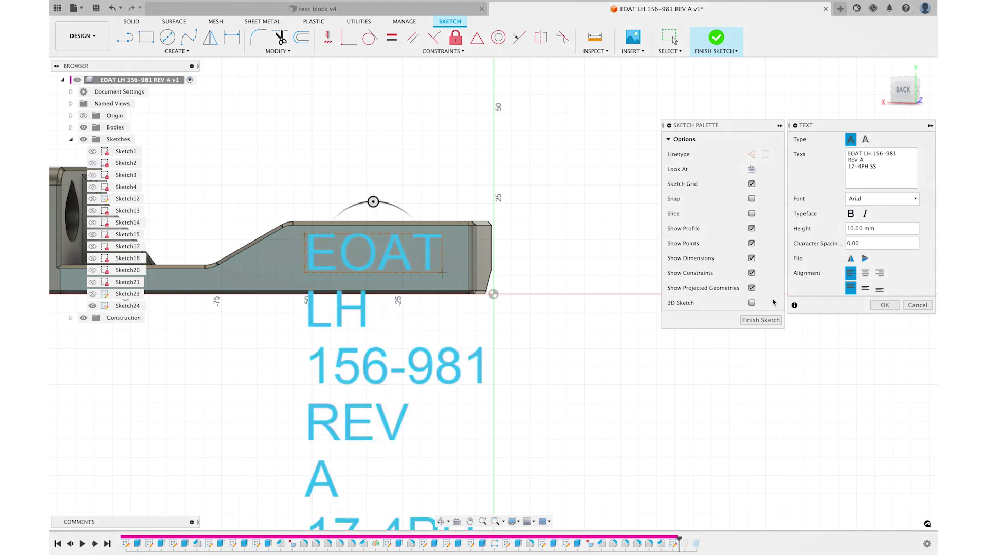
click(883, 306)
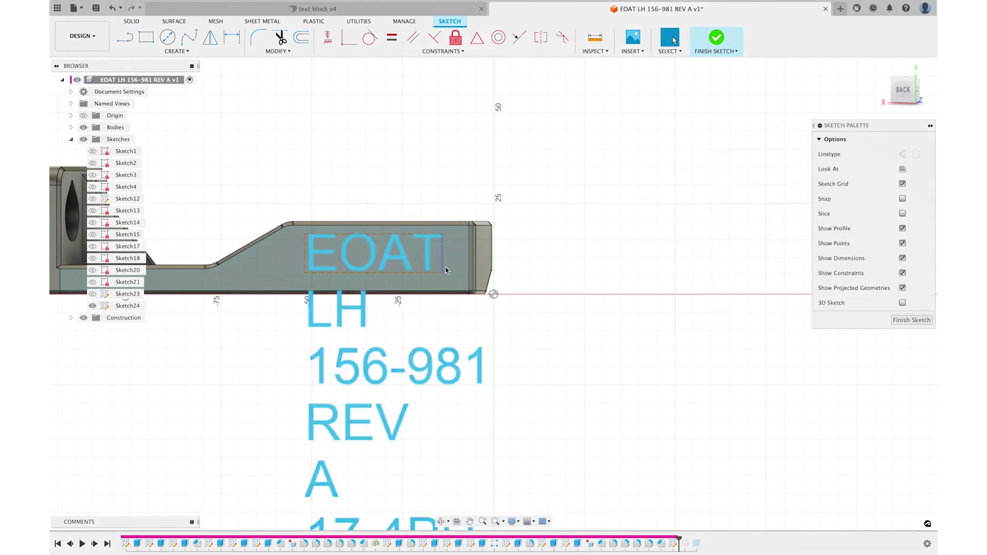
drag(445, 270, 592, 270)
- Change the marking text height from 8 to 3 and finish the sketch
double_click(512, 254)
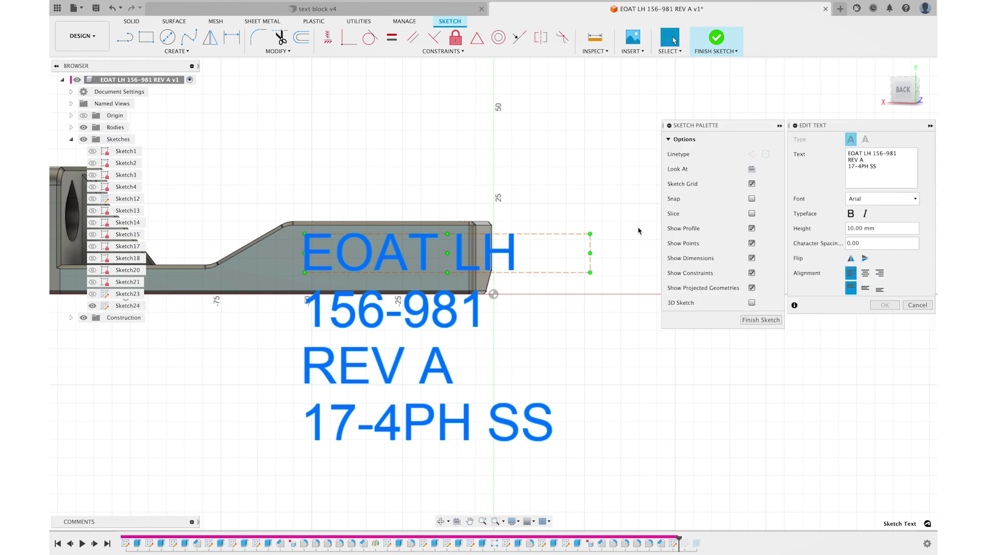
click(873, 228)
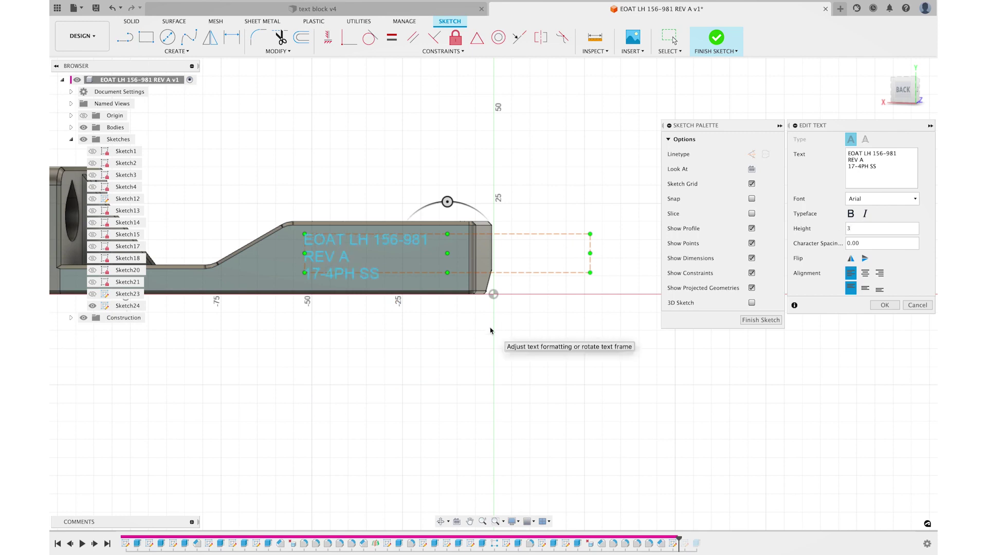
scroll(489, 327, up, 5)
scroll(490, 331, left, 3)
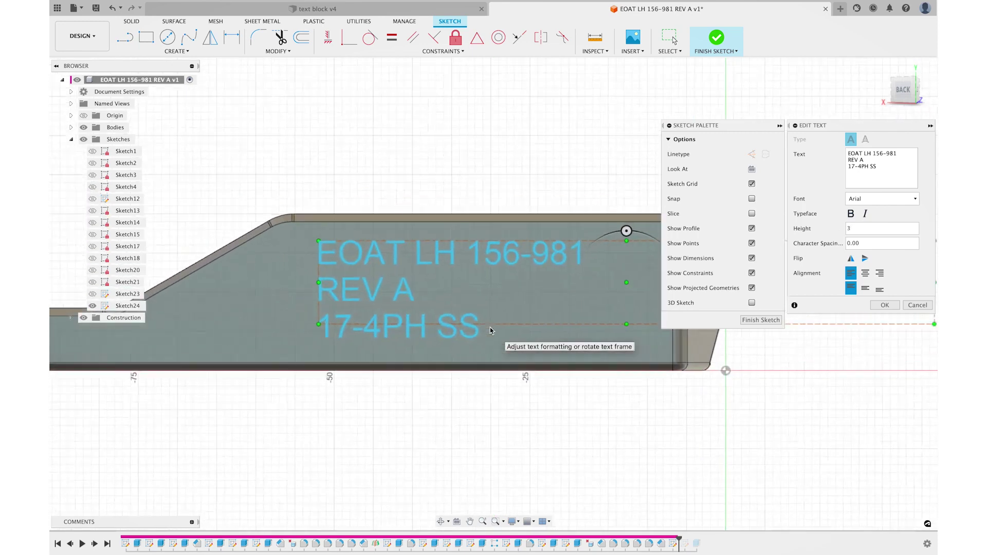
scroll(490, 329, up, 2)
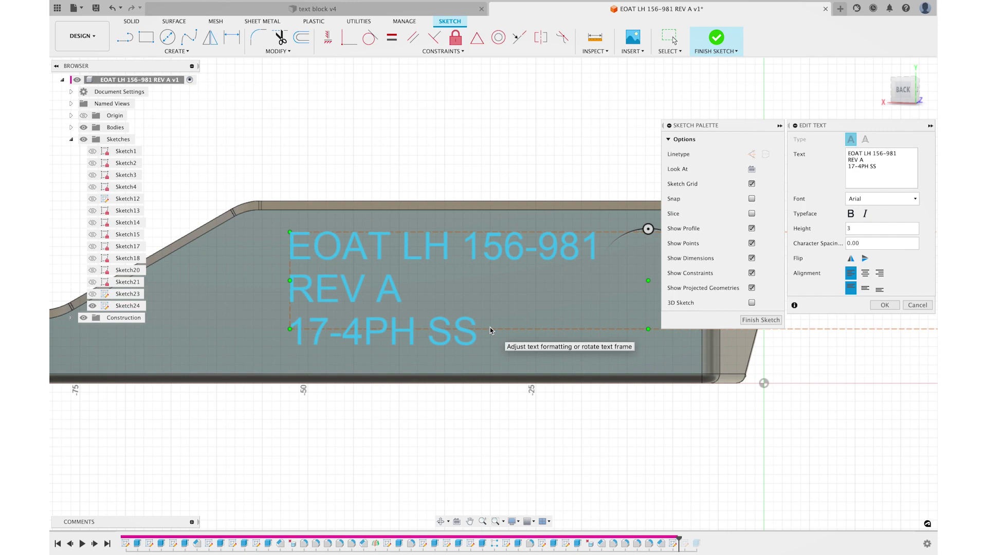
scroll(490, 330, up, 5)
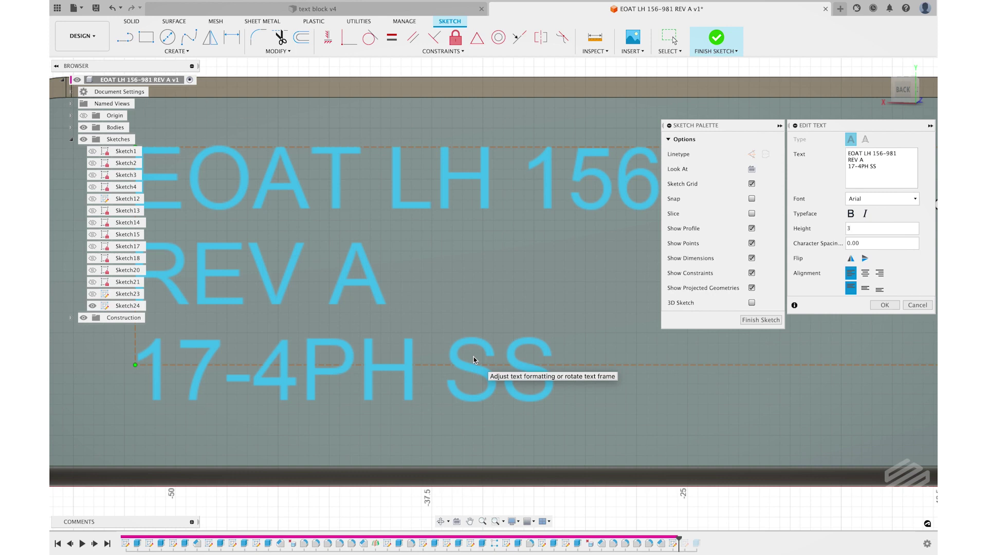
scroll(473, 303, down, 4)
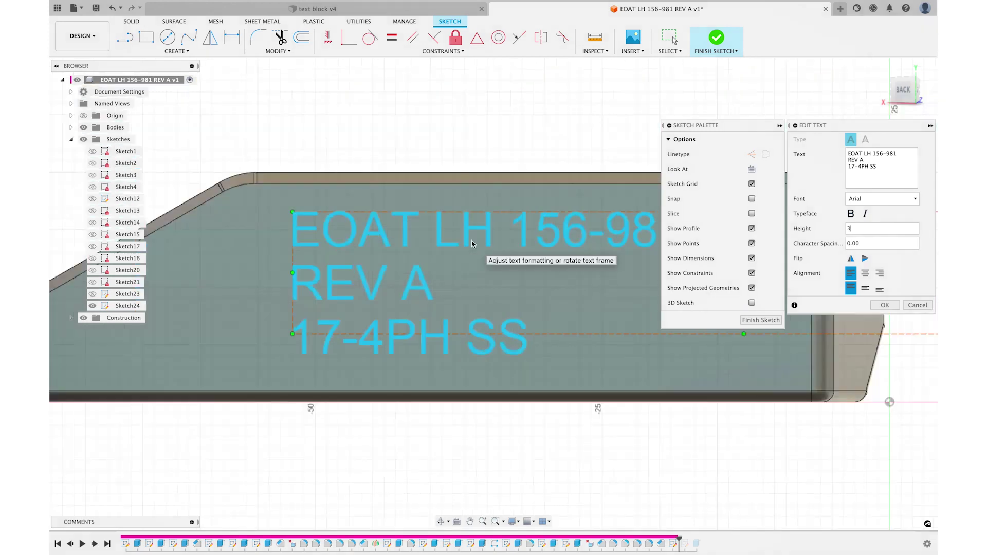
scroll(472, 244, down, 3)
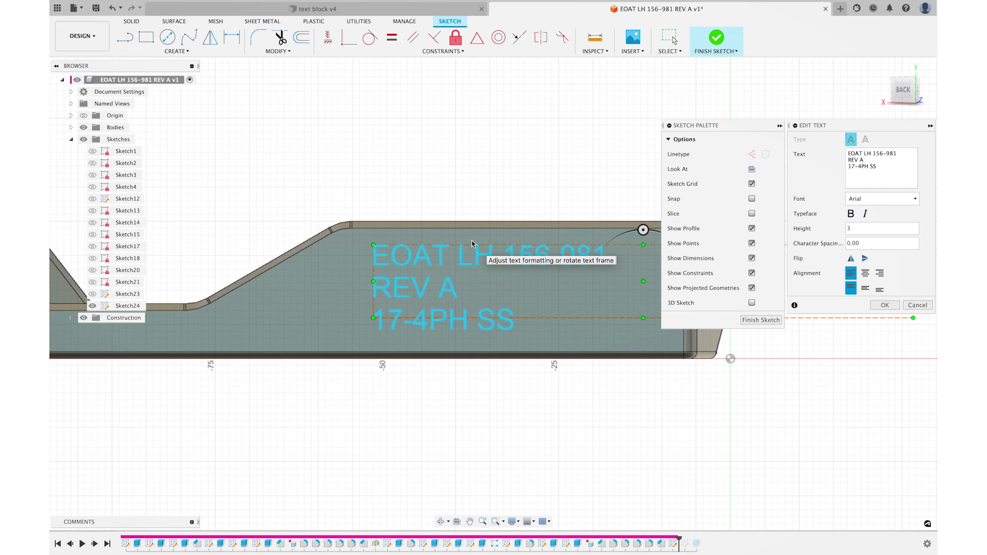
scroll(472, 243, up, 6)
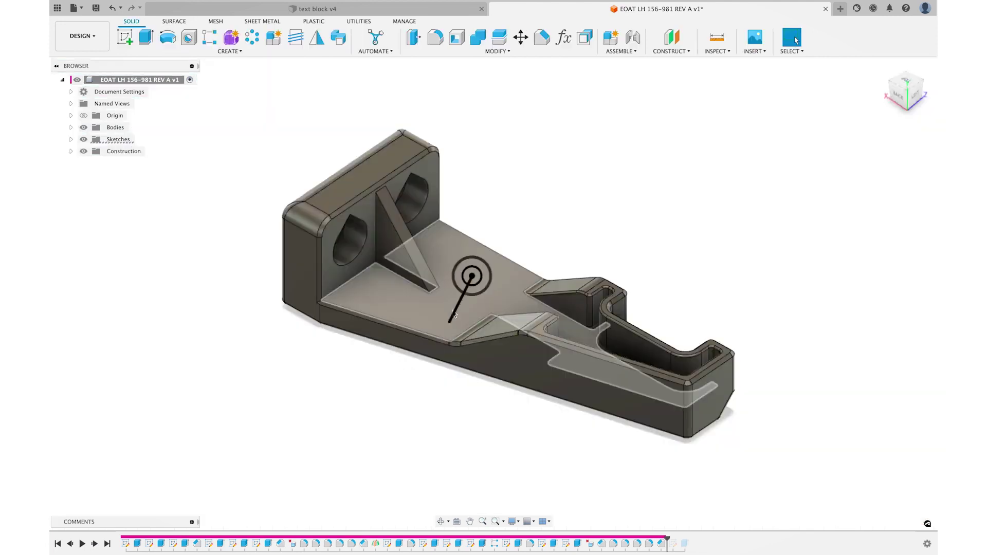
- Select the top floor face, then the long outer side wall face of the part
click(455, 315)
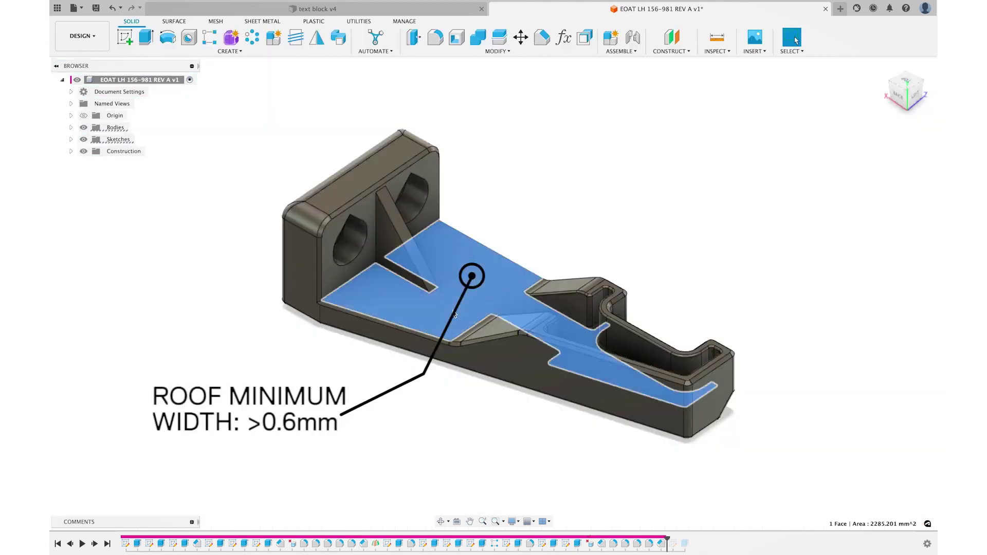
click(528, 372)
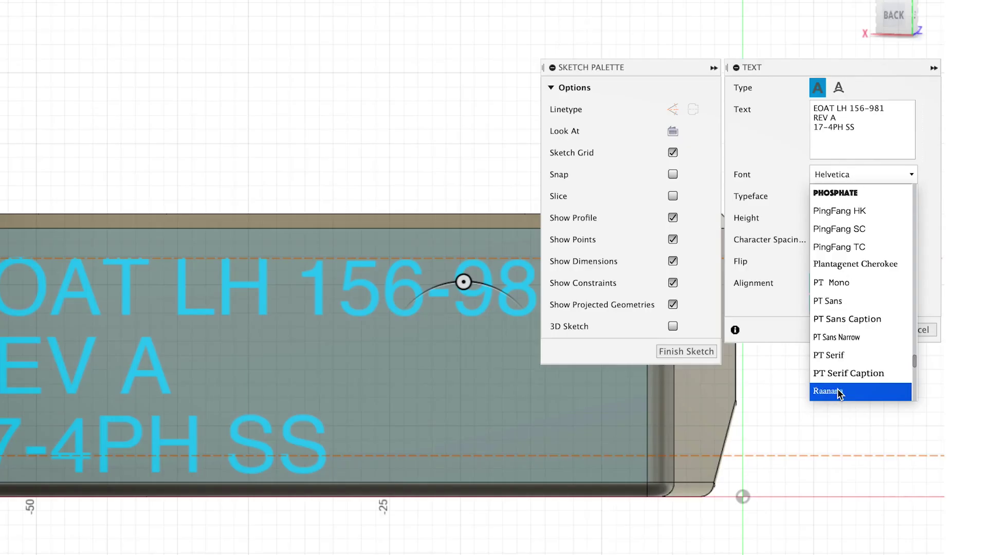
scroll(839, 392, down, 3)
- Change the marking text's font to Rubik
click(838, 371)
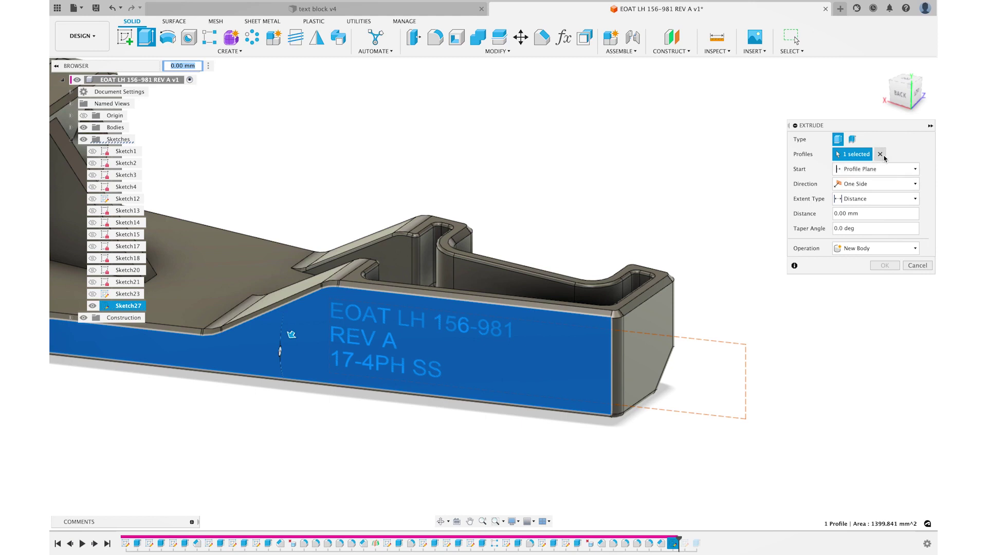
- Extrude the marking text profile 0.25 mm outward as a Join on the side wall
click(880, 154)
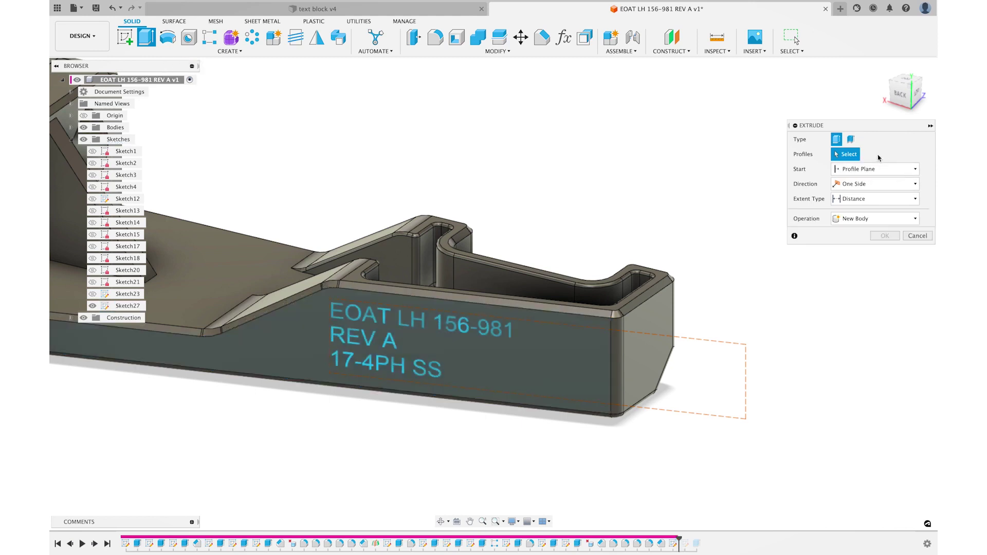
click(509, 329)
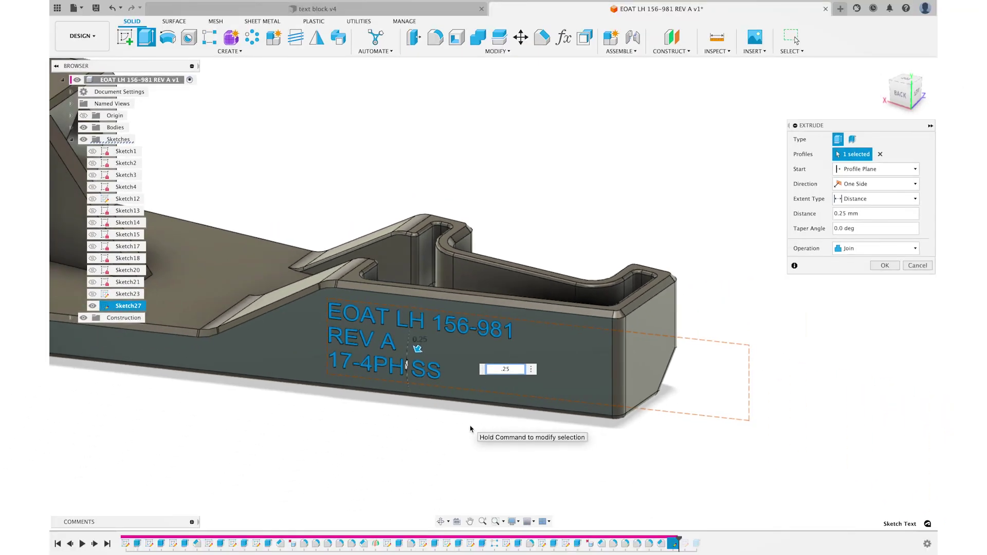
shift+scroll(447, 418, left, 10)
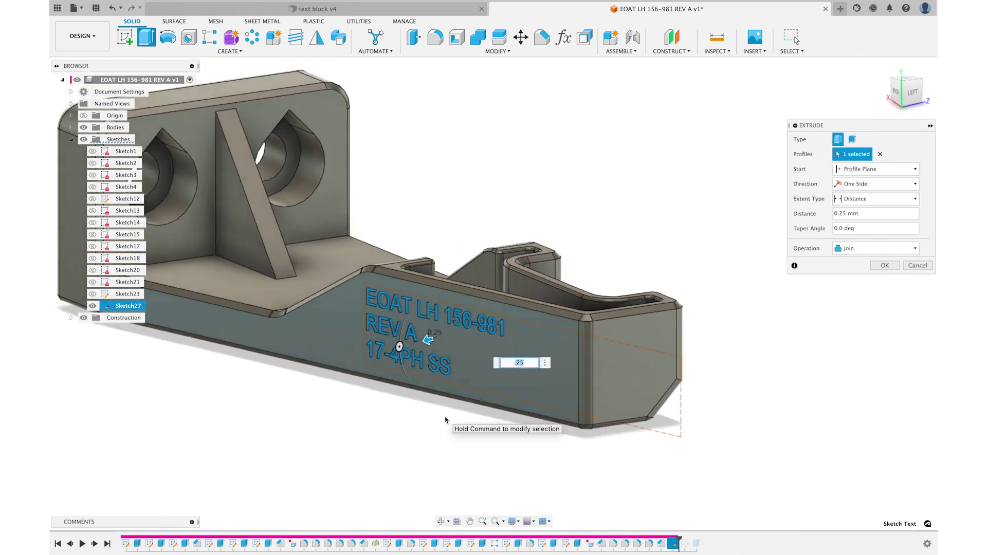
shift+scroll(446, 420, right, 5)
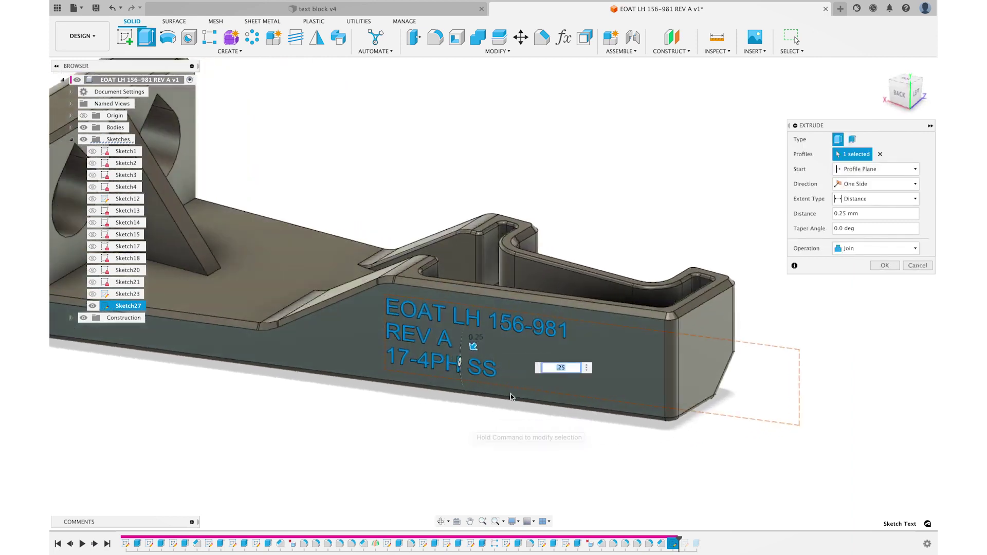
click(883, 266)
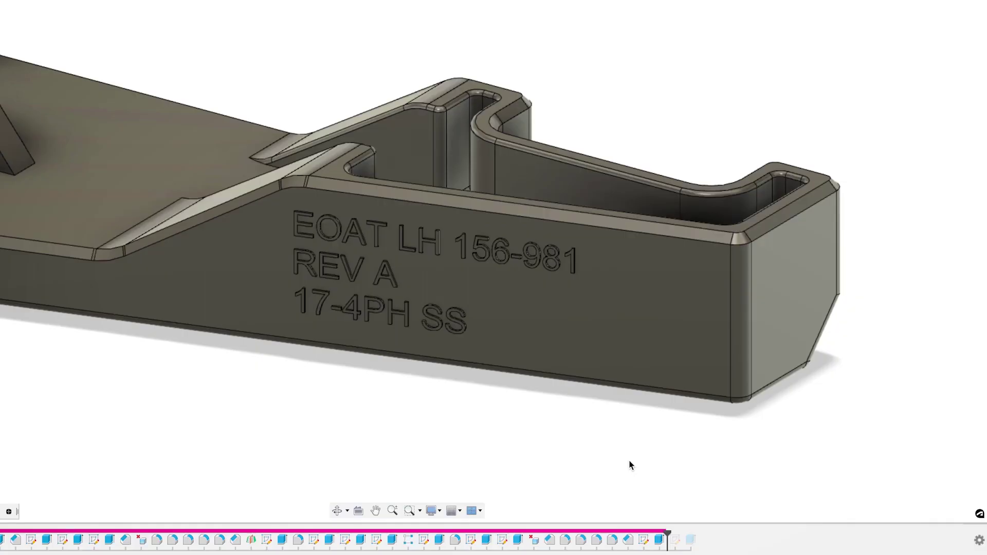
- Change the text extrude to -0.25 mm with a Cut operation to engrave it
double_click(659, 539)
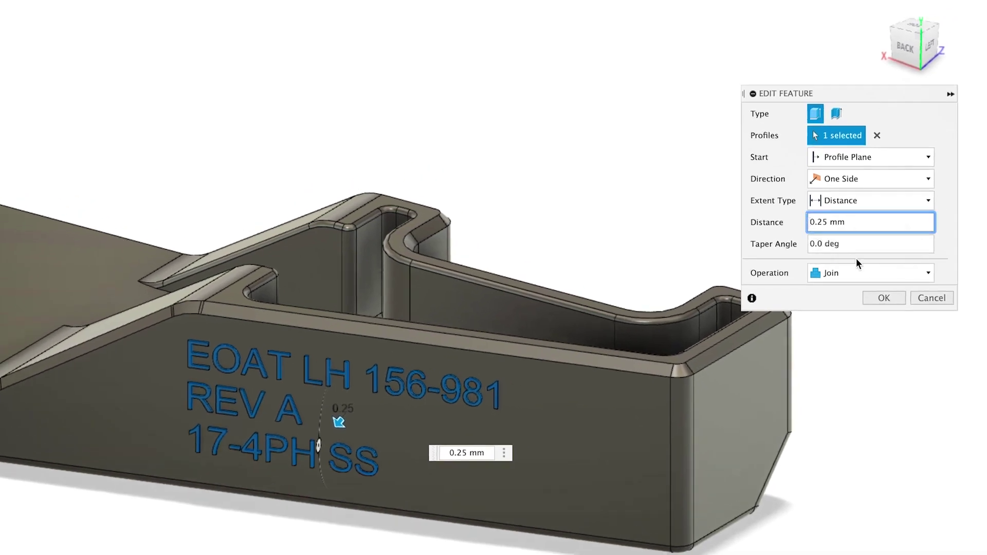
text(-)
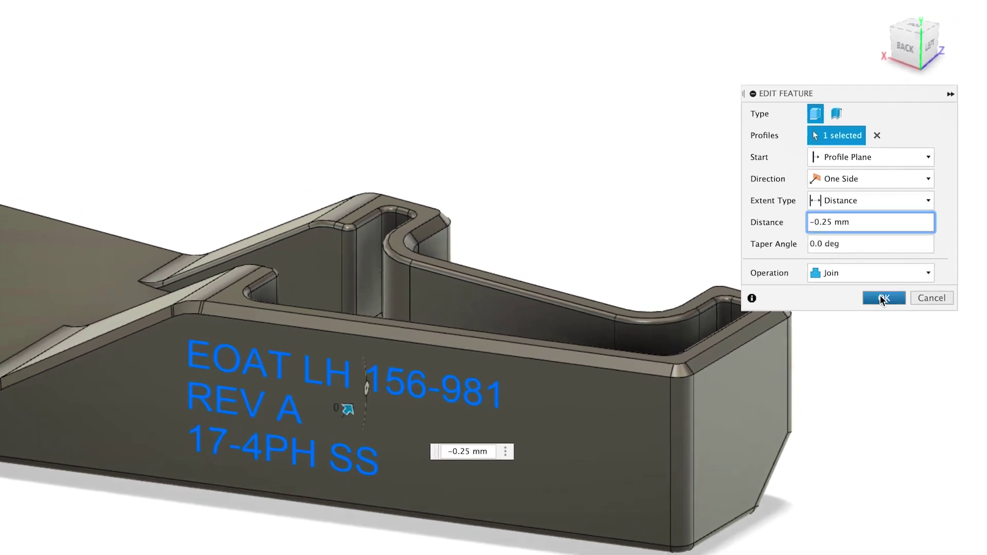
click(877, 279)
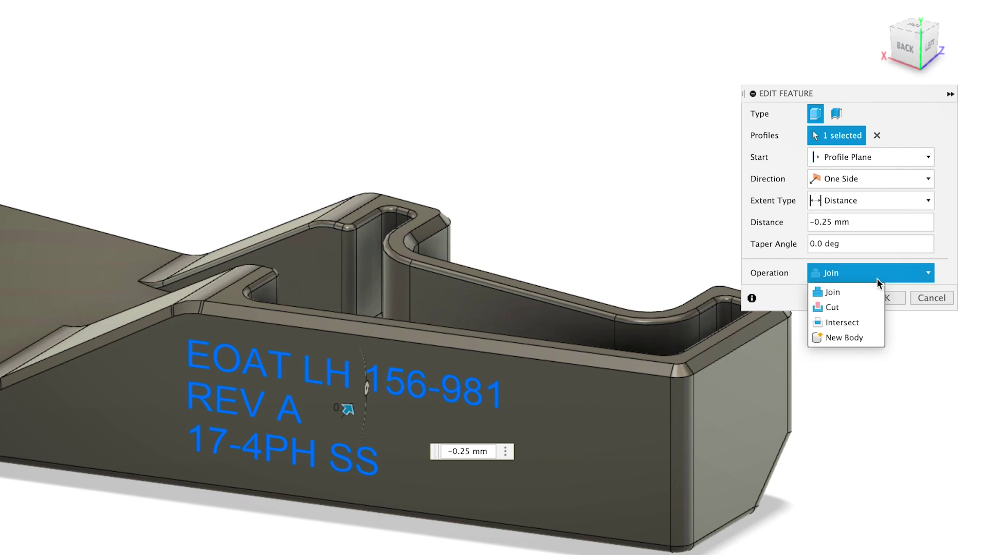
click(858, 307)
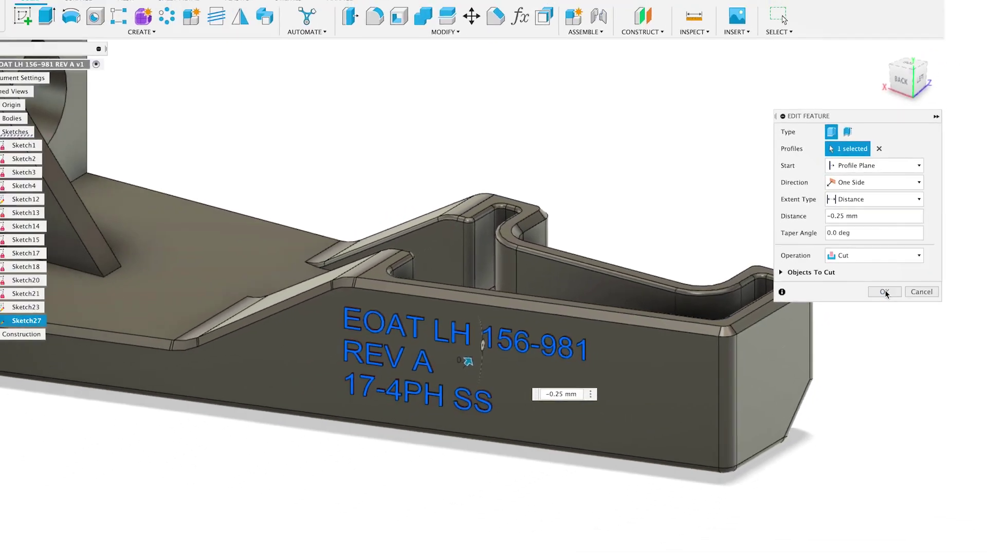
click(884, 312)
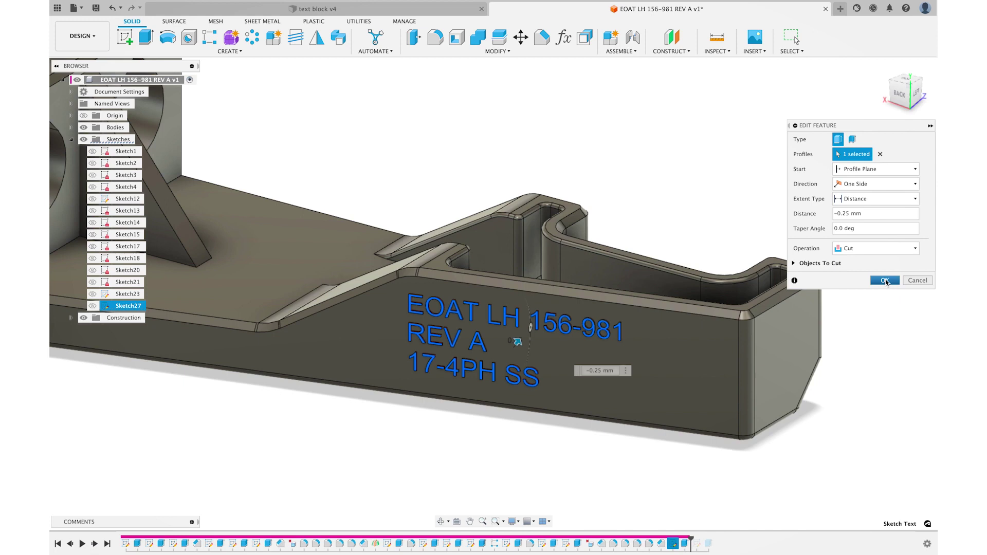
shift+middle_drag(886, 283, 879, 274)
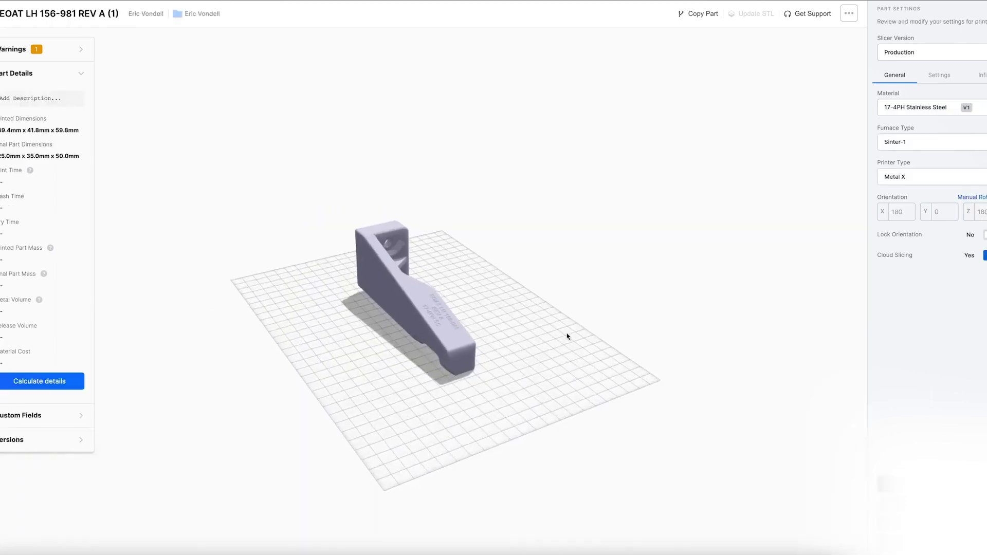
- Zoom into Eiger's 3D preview of the engraved EOAT LH 156-981 REV A text
scroll(584, 353, up, 5)
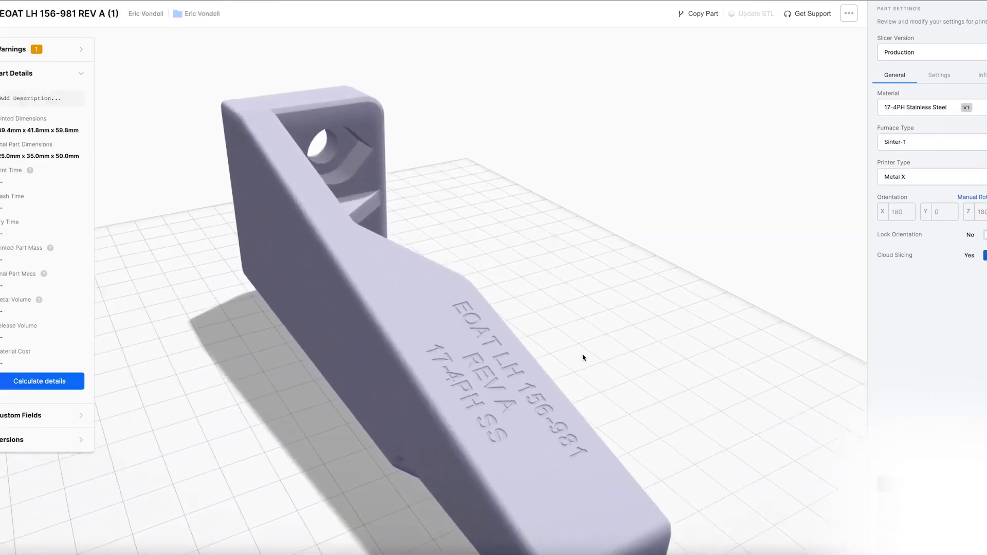